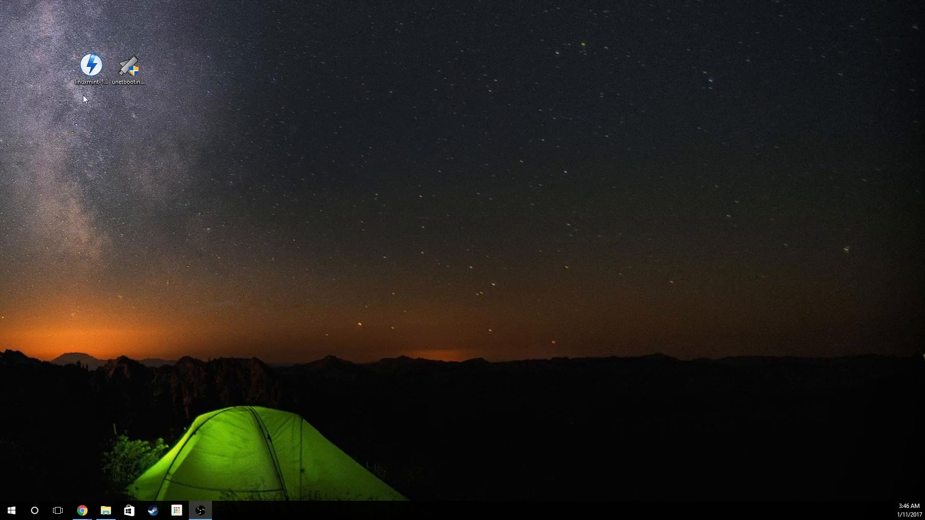
left_click(91, 69)
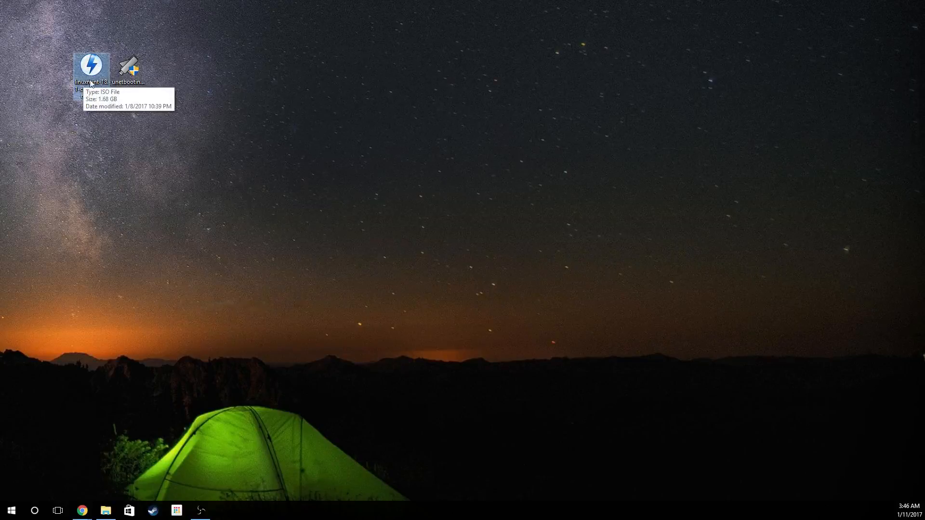
left_click(119, 158)
left_click_drag(93, 129, 82, 52)
left_click(92, 128)
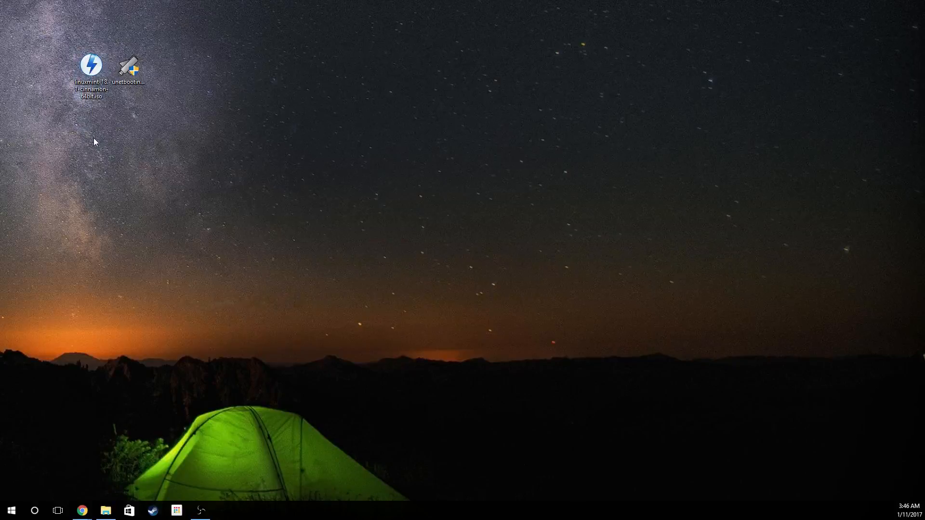
left_click_drag(94, 138, 115, 135)
left_click(114, 135)
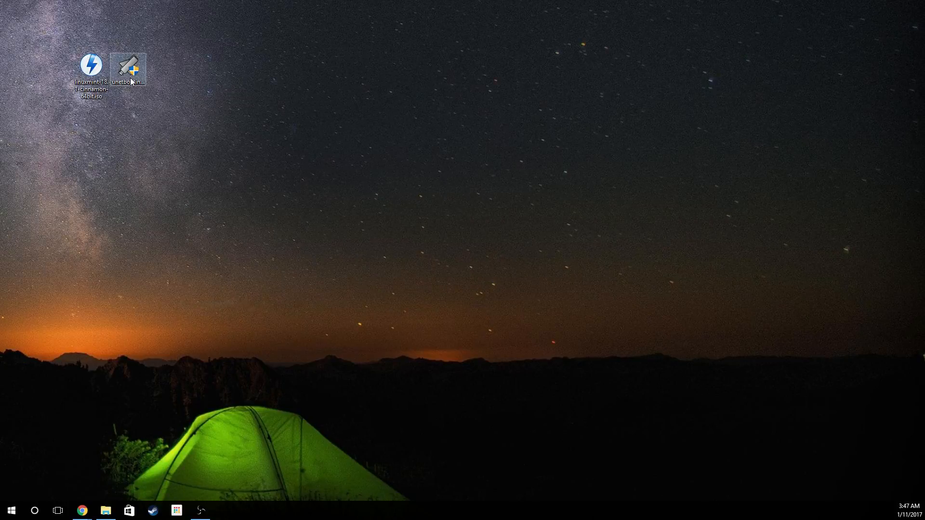
left_click(131, 82)
left_click(120, 148)
left_click_drag(66, 36, 190, 150)
left_click(190, 149)
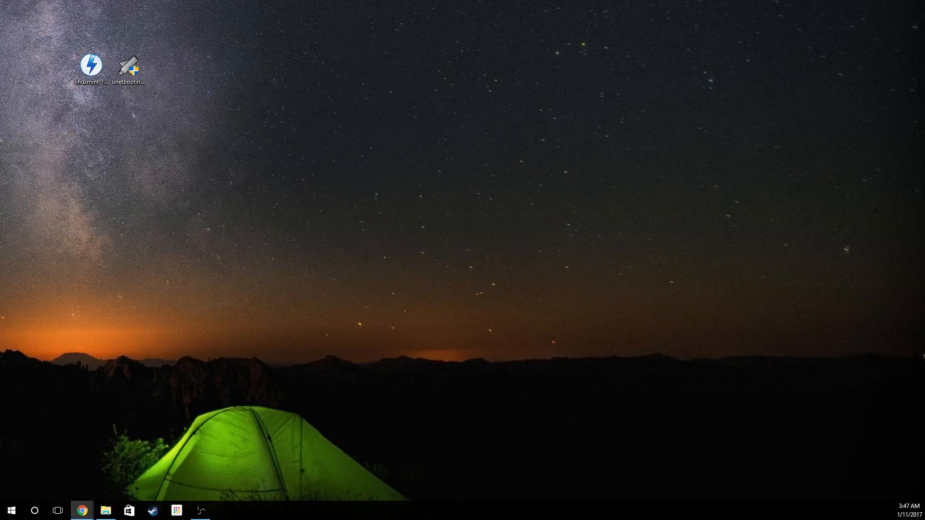
- Switch to Chrome and open the Linux Mint 18.1 Serena download page from linuxmint.com
left_click(82, 511)
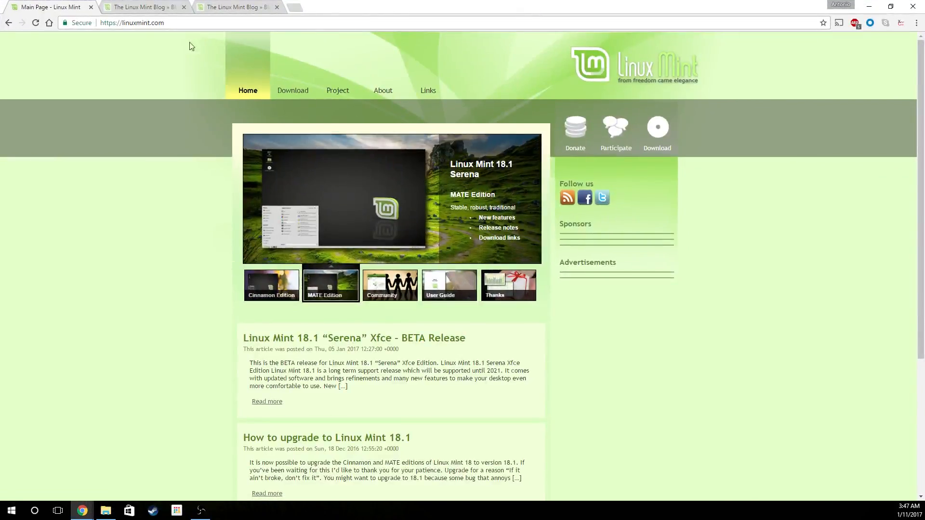
left_click(120, 23)
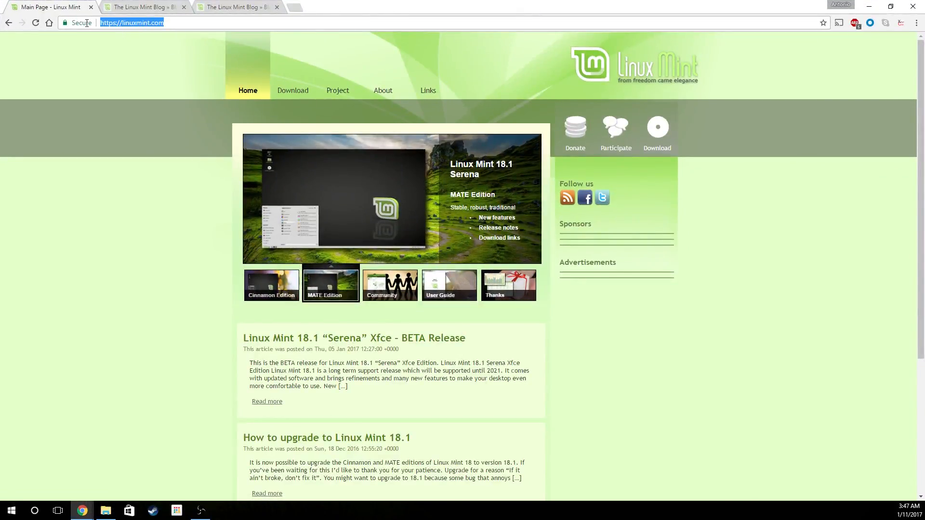
left_click(105, 217)
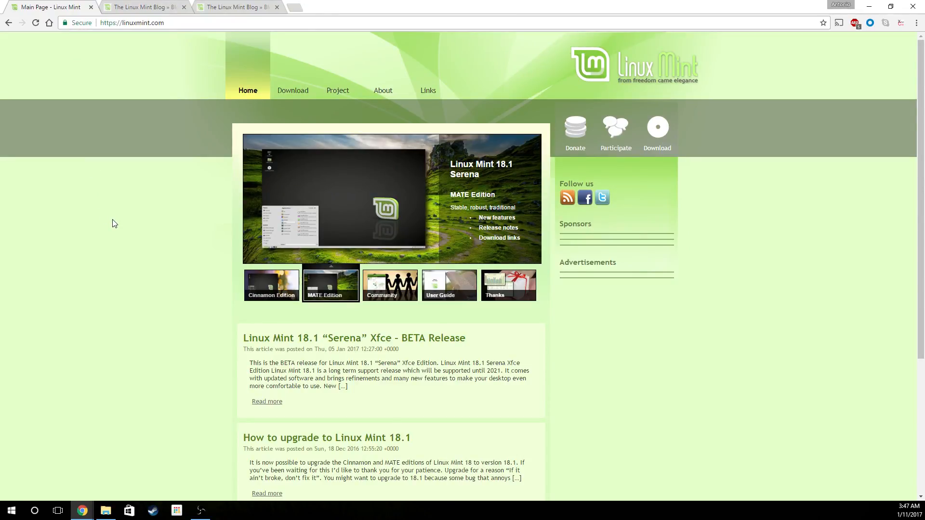
left_click(295, 91)
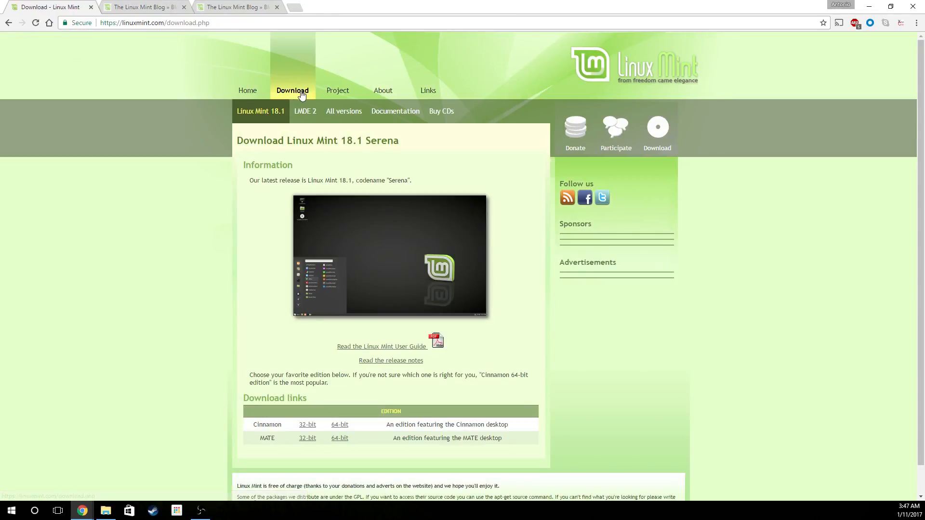
scroll(215, 202, "down", 1)
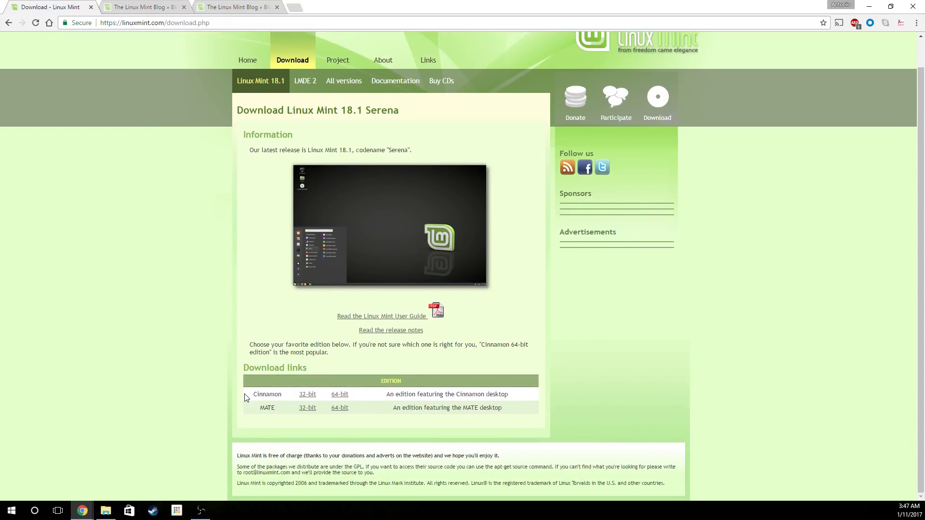
- Examine the Cinnamon and MATE edition entries in the download links table
left_click_drag(245, 397, 378, 415)
left_click(378, 416)
left_click_drag(515, 411, 244, 398)
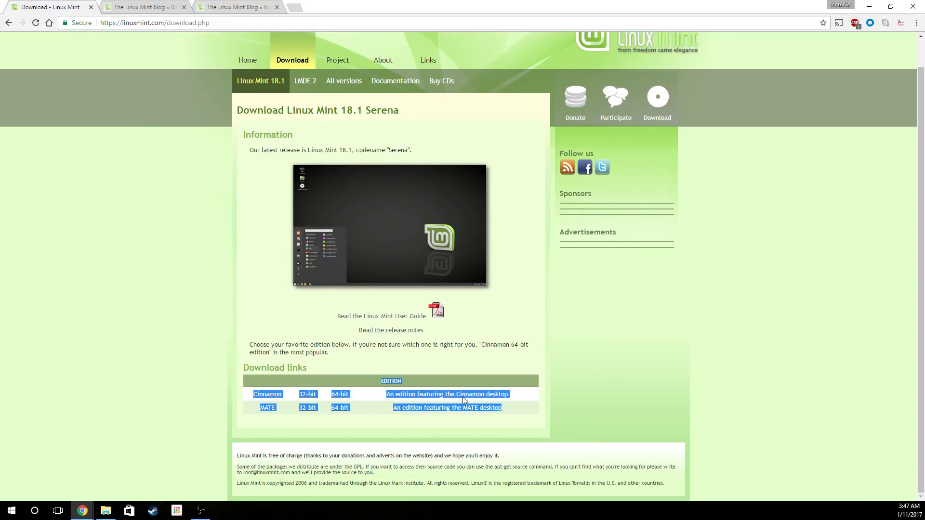
left_click(500, 407)
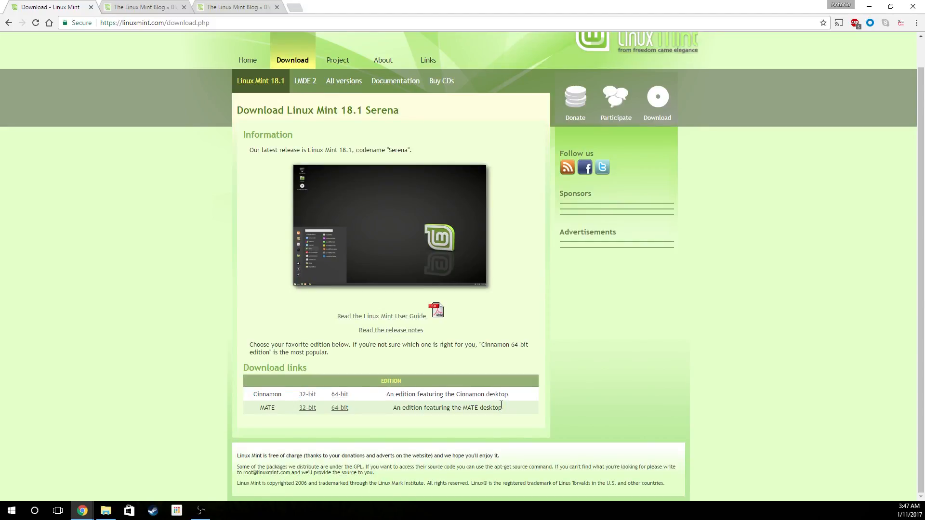
left_click_drag(512, 397, 383, 396)
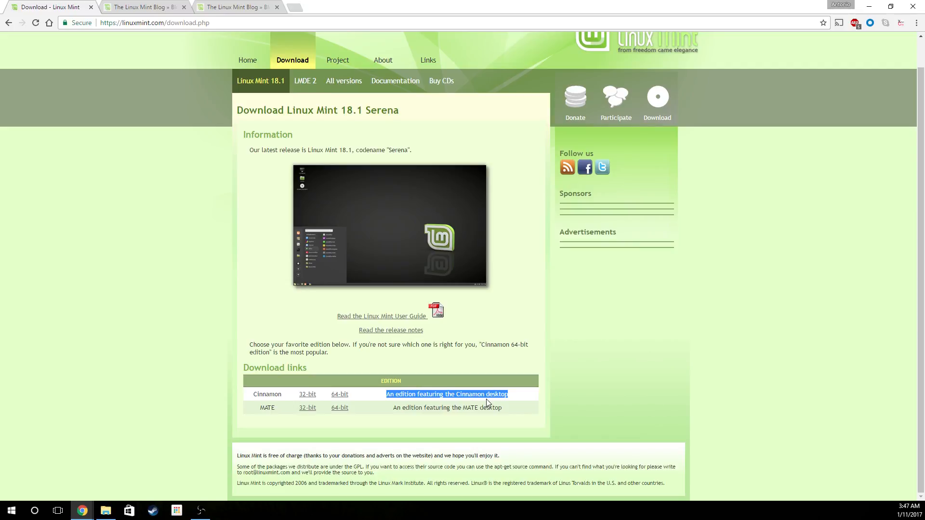
left_click(514, 410)
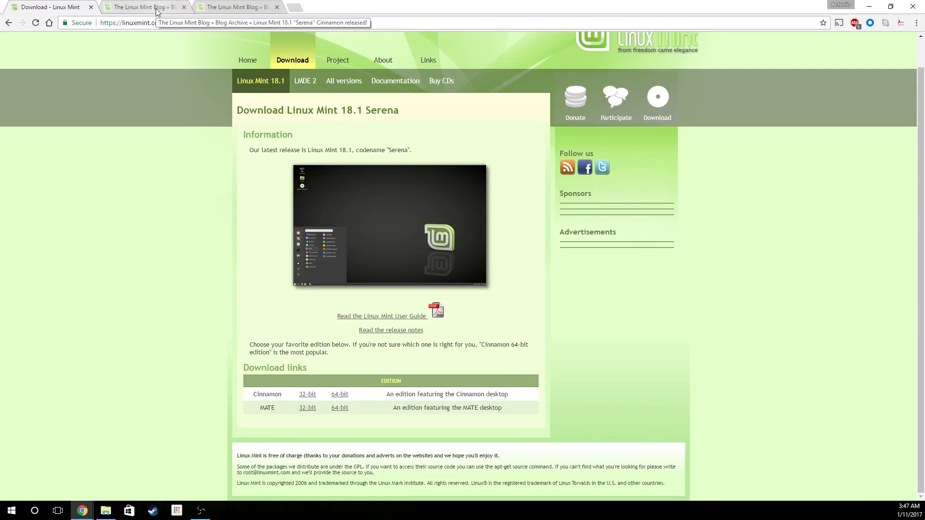
left_click_drag(505, 417, 393, 410)
left_click_drag(513, 395, 393, 395)
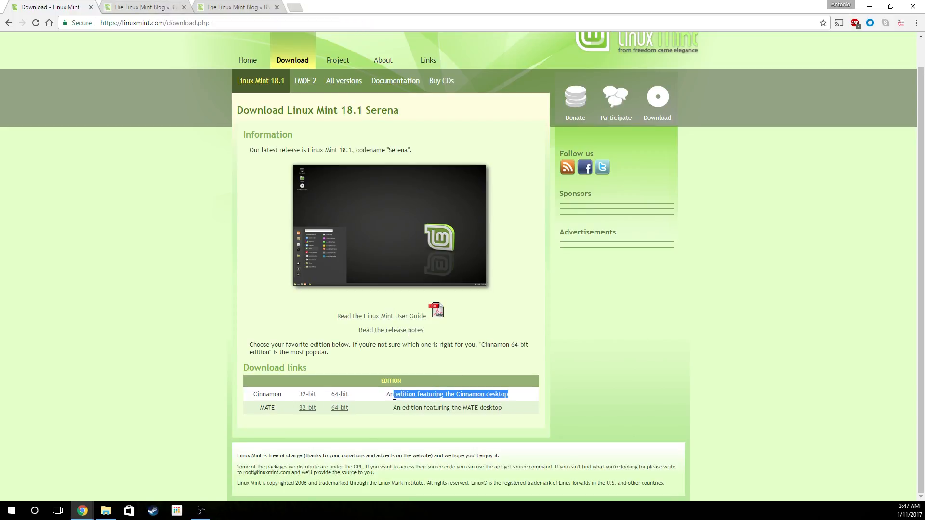
left_click_drag(503, 410, 397, 409)
left_click_drag(509, 392, 386, 394)
left_click(434, 405)
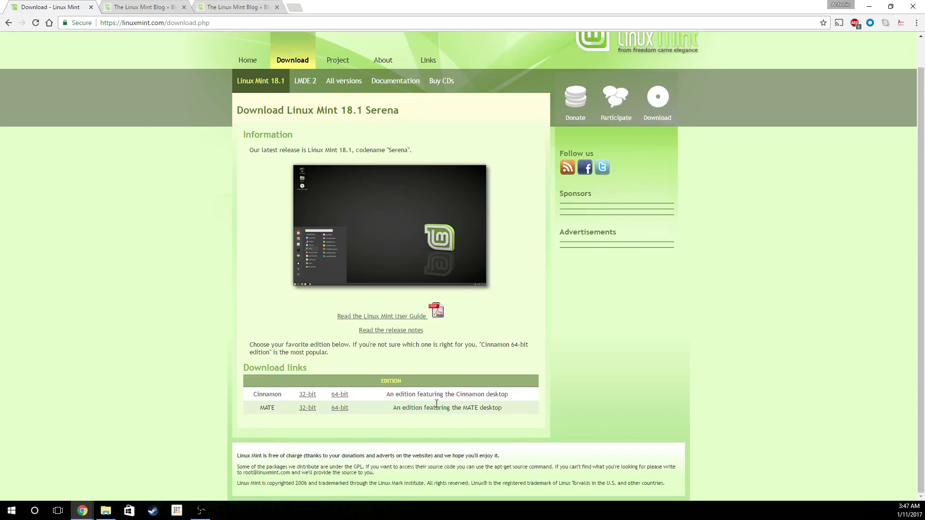
- View the full-size Cinnamon and MATE desktop screenshots from the blog posts and close both pages
left_click(156, 9)
left_click(456, 175)
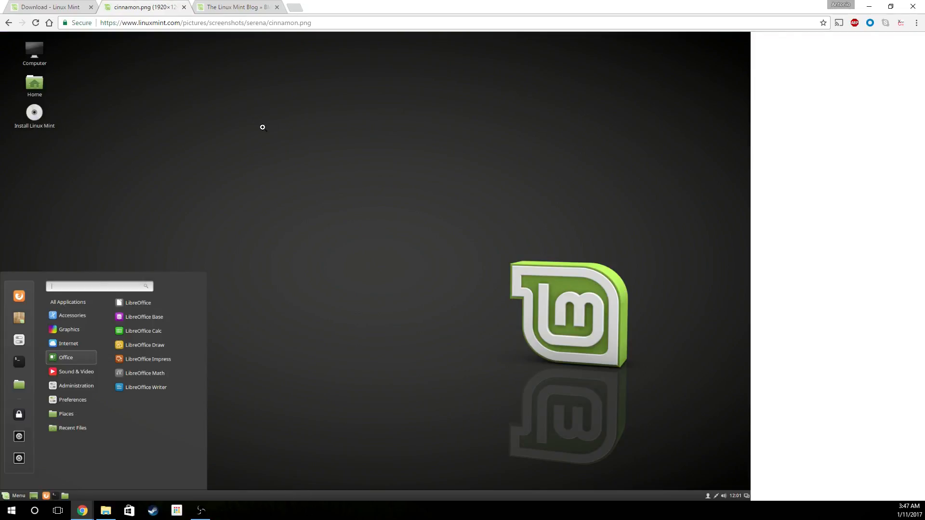
left_click(240, 8)
left_click(377, 232)
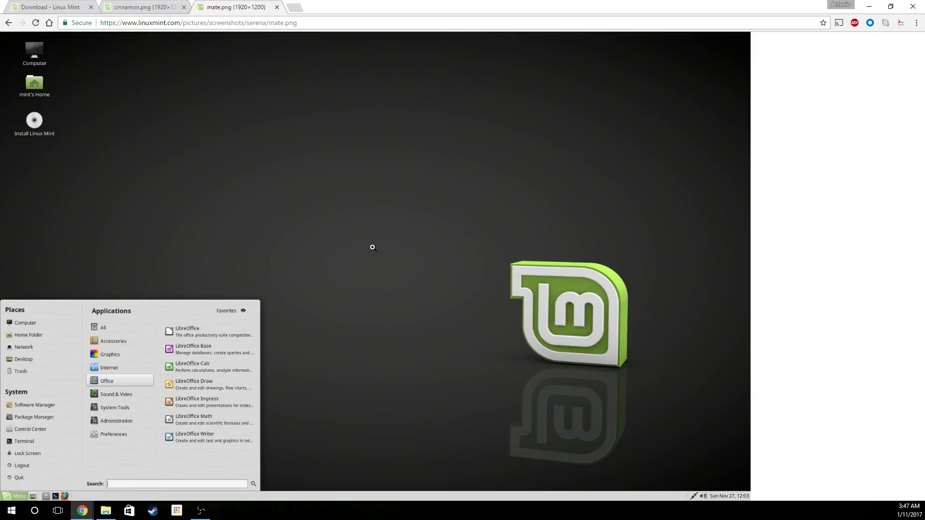
middle_click(238, 10)
middle_click(171, 10)
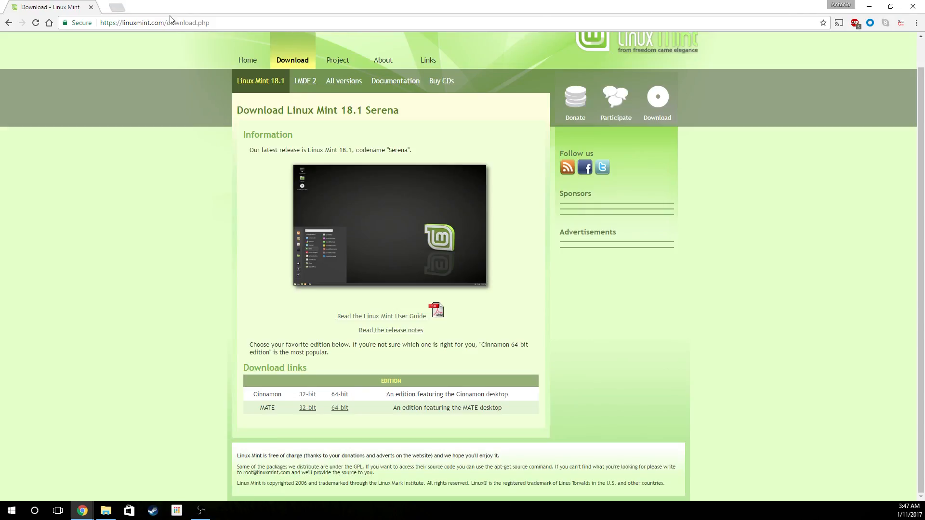
- Open the Cinnamon 64-bit edition page to look through its download mirrors, and close it
left_click(340, 395)
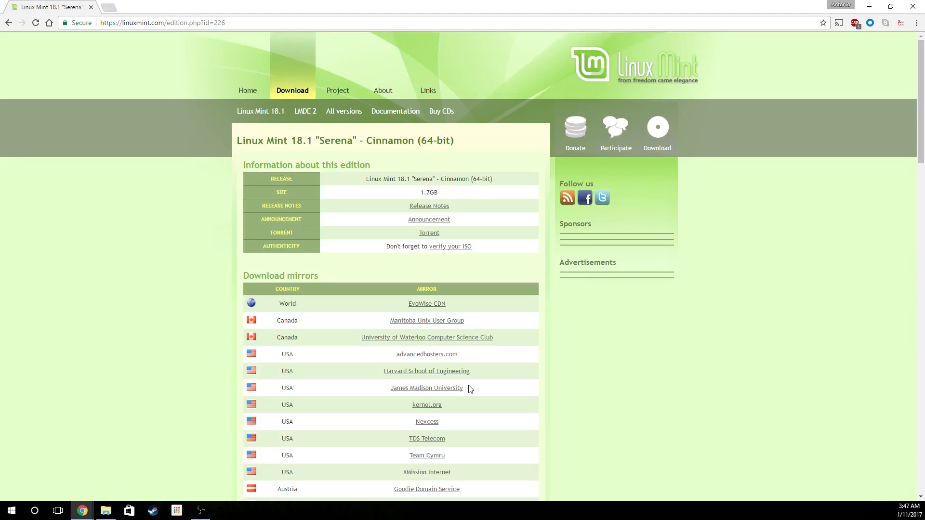
scroll(471, 448, "down", 3)
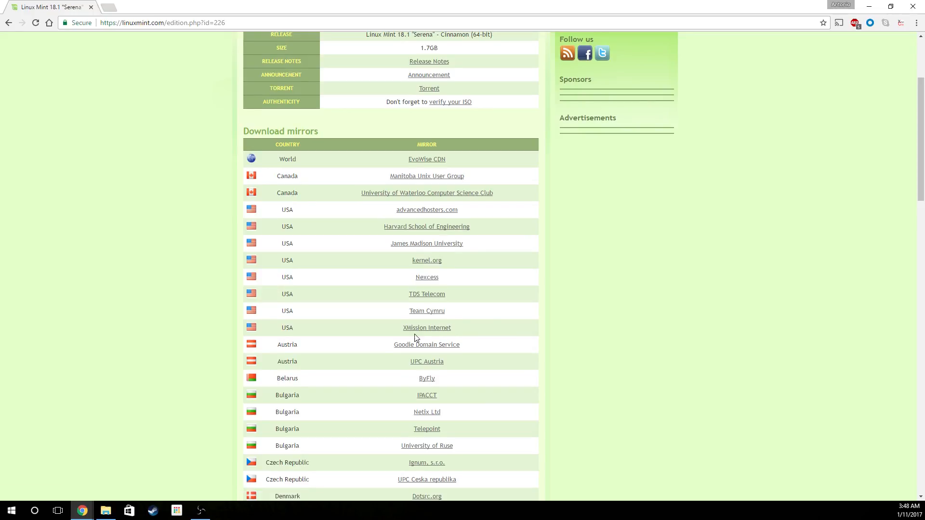
middle_click(66, 6)
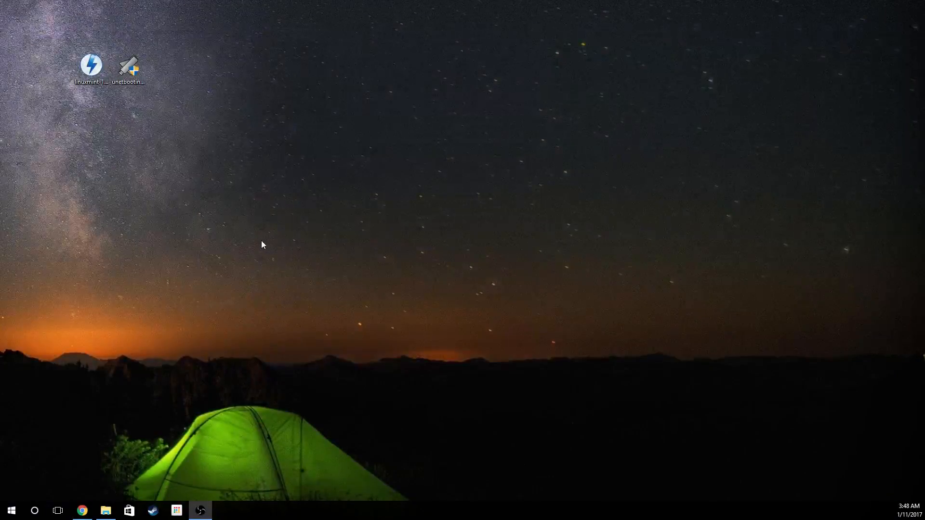
left_click(86, 66)
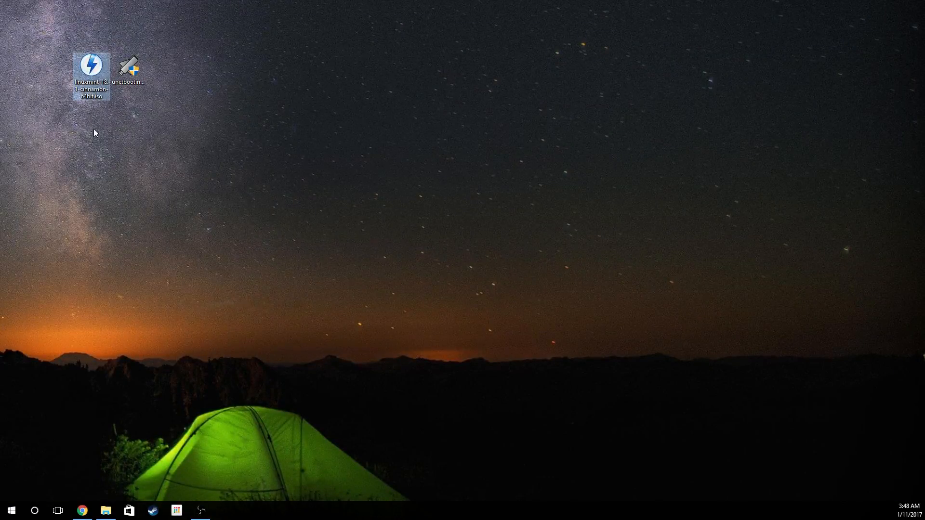
left_click(128, 67)
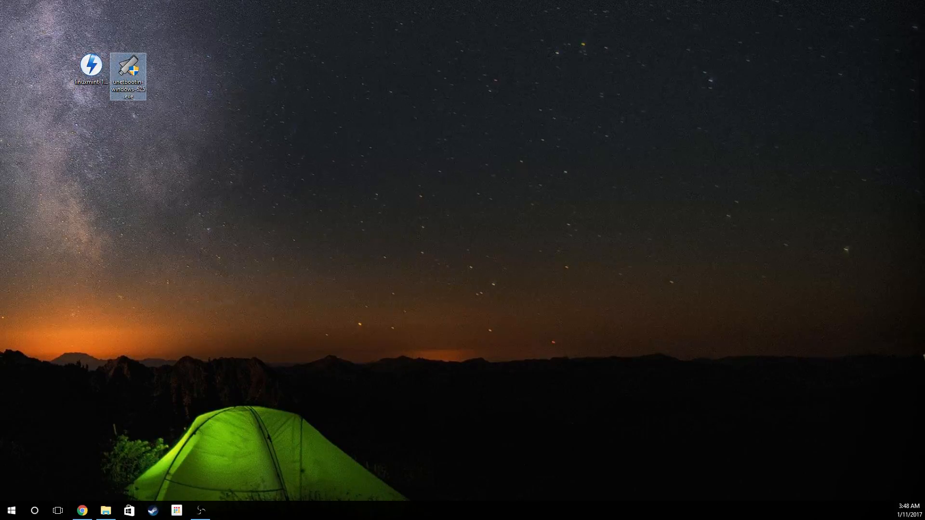
- Bring up the Google results for unetbootin and open the UNetbootin homepage
left_click_drag(0, 212, 365, 107)
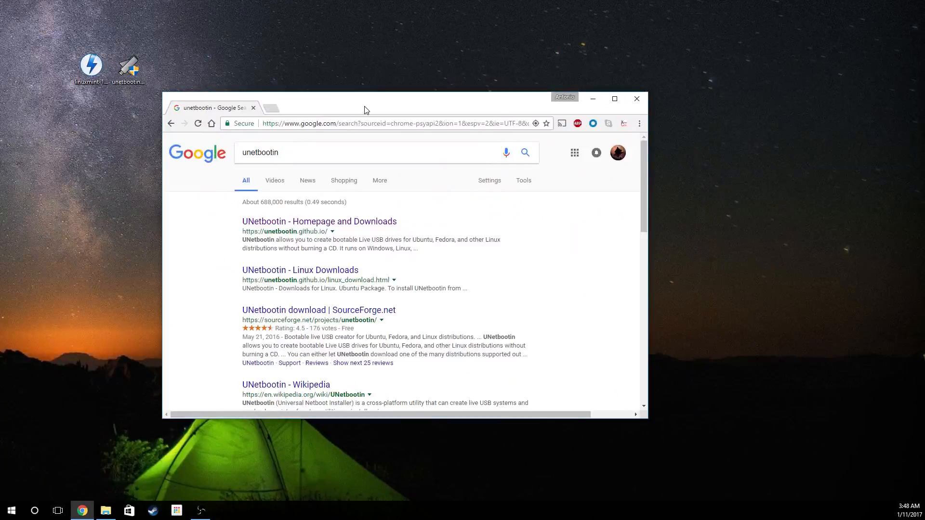
left_click(302, 151)
left_click(200, 227)
left_click(289, 152)
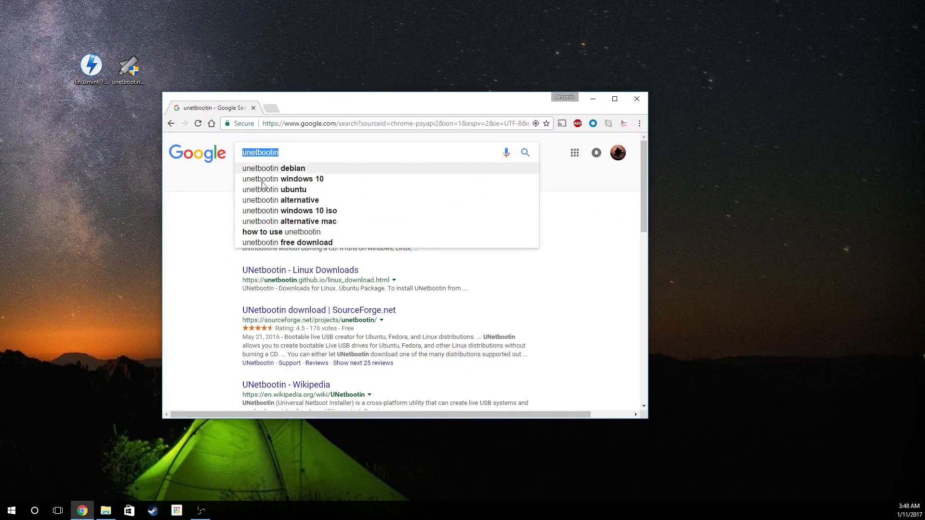
left_click(203, 242)
left_click(248, 229)
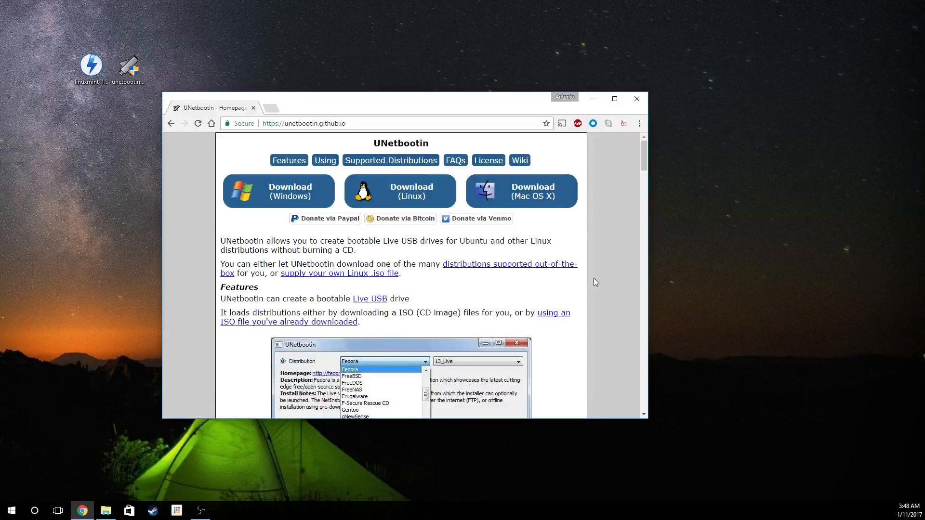
- Start the Windows download of UNetbootin, cancel saving the file and close the browser
left_click(294, 200)
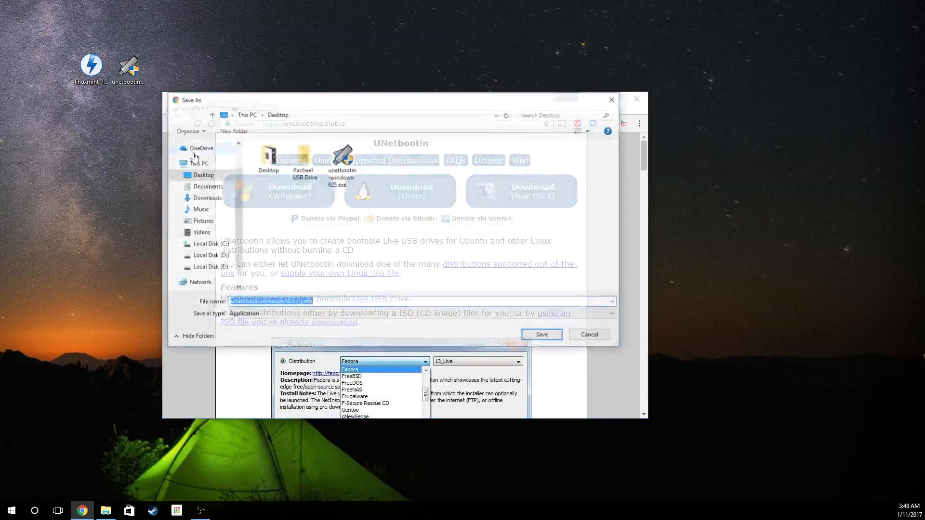
left_click(593, 338)
left_click(637, 98)
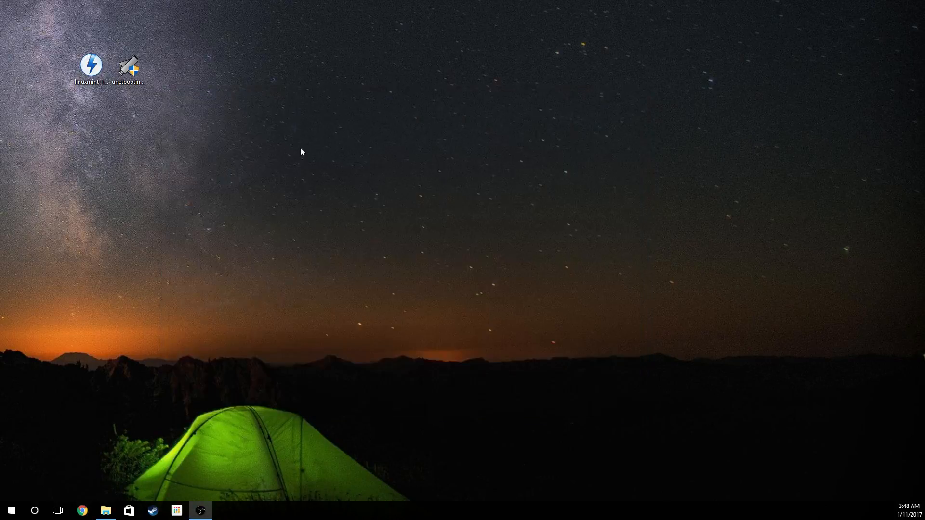
- Launch unetbootin-windows-625.exe with permission to make changes and look at the list of available distributions
double_click(135, 76)
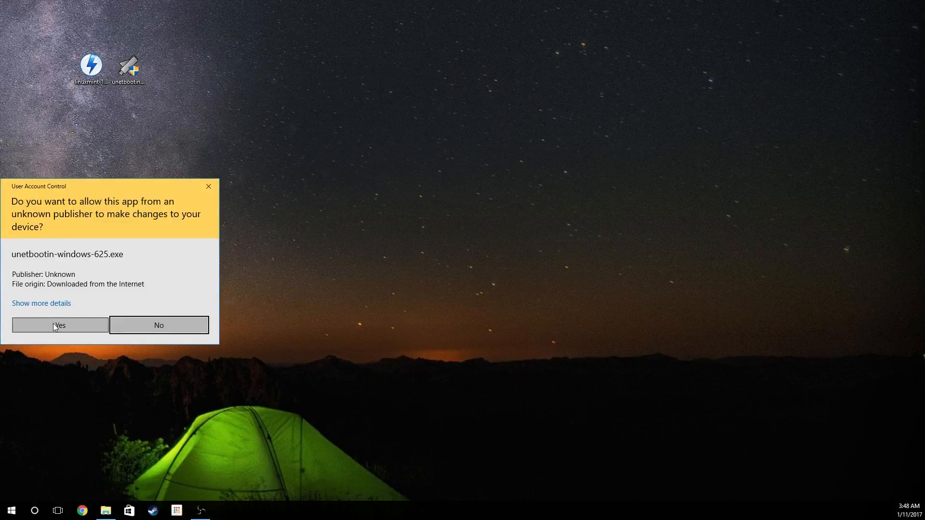
left_click(53, 323)
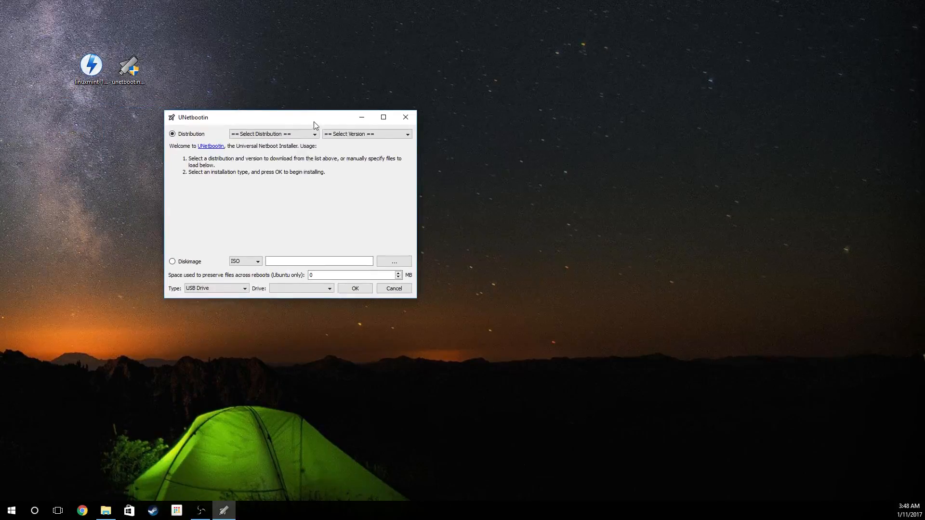
left_click(276, 134)
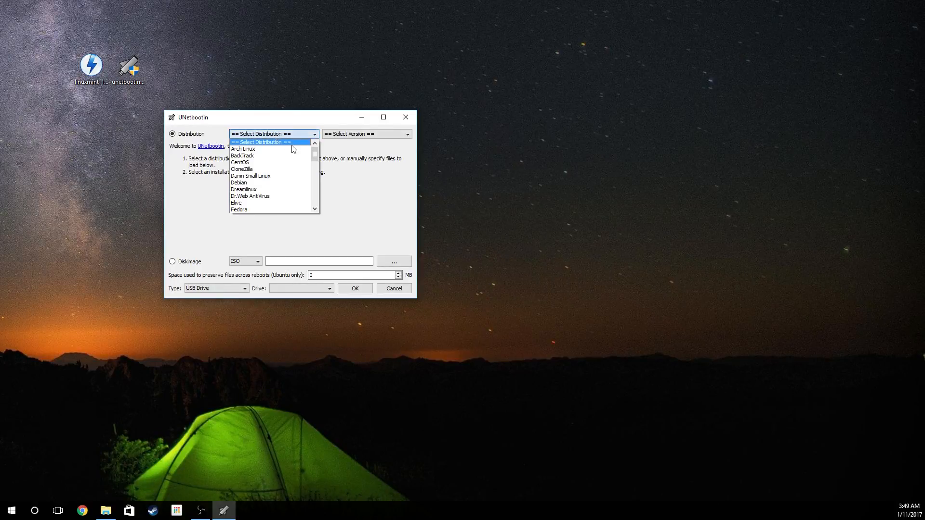
mouse_move(313, 152)
left_mouse_down()
mouse_move(315, 198)
mouse_move(319, 139)
left_mouse_up()
left_click(354, 182)
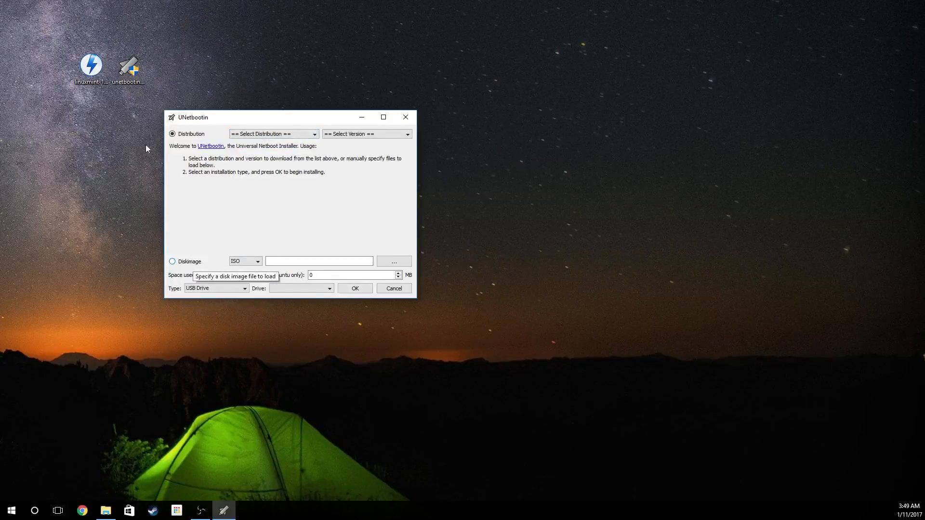
- Choose the Diskimage source with ISO format and load linuxmint-18.1-cinnamon-64bit.iso from the Desktop
left_click(91, 72)
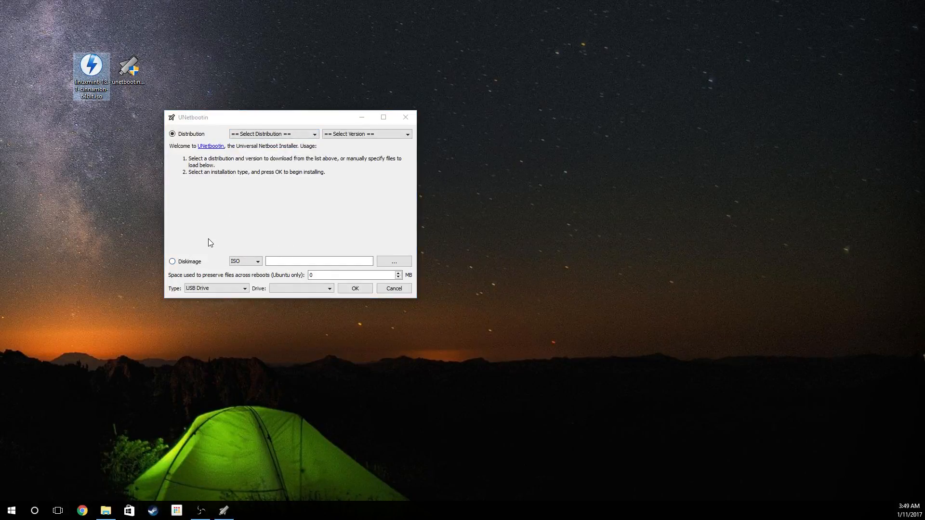
left_click(191, 263)
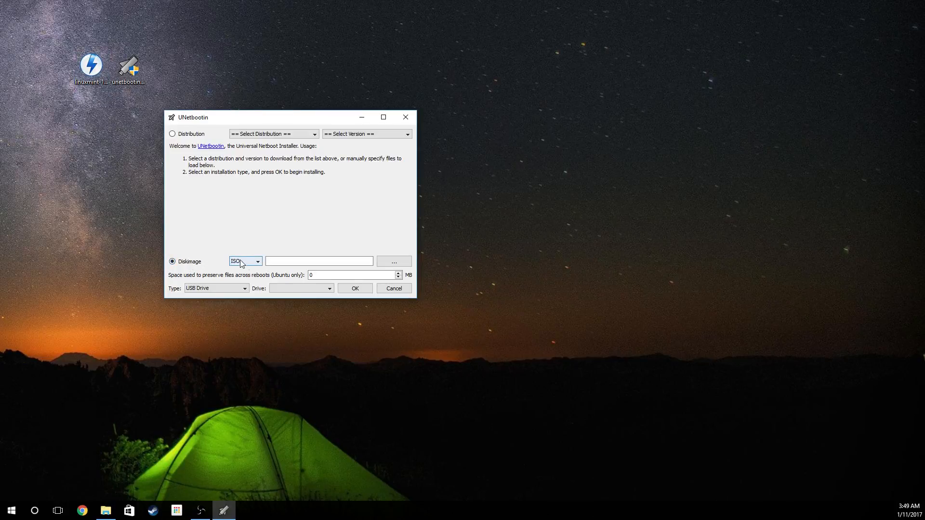
left_click(398, 265)
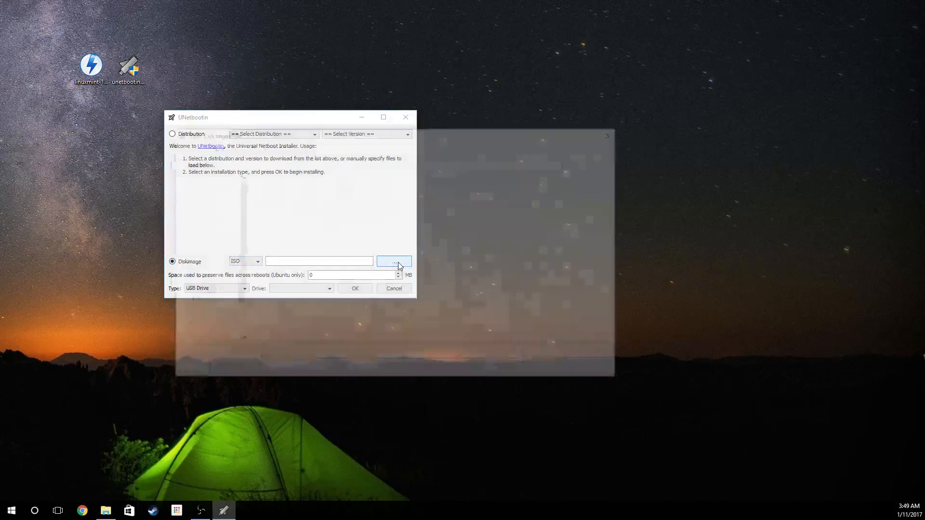
left_click_drag(418, 123, 552, 100)
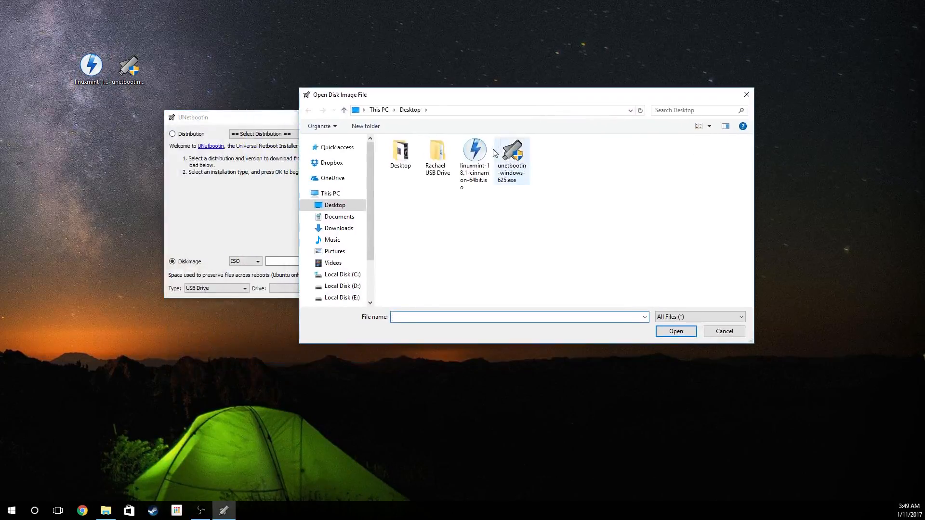
left_click(481, 154)
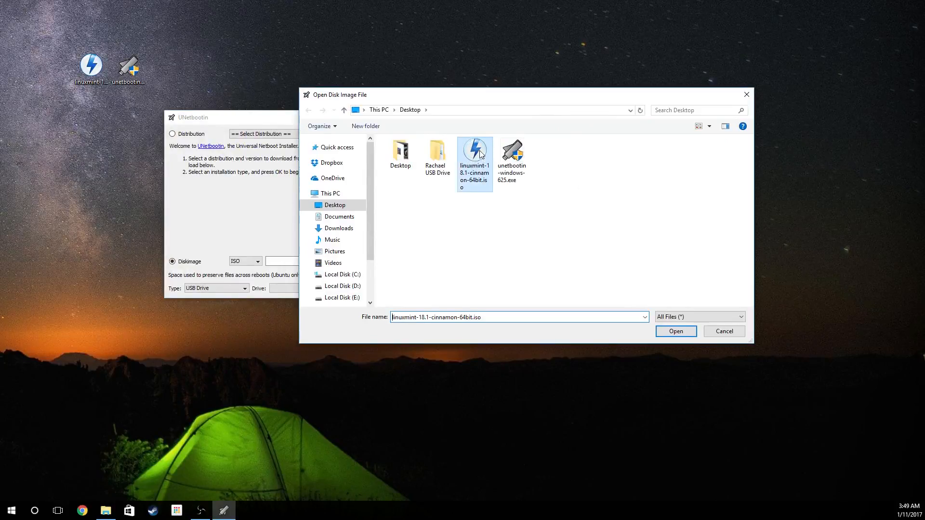
left_click(677, 331)
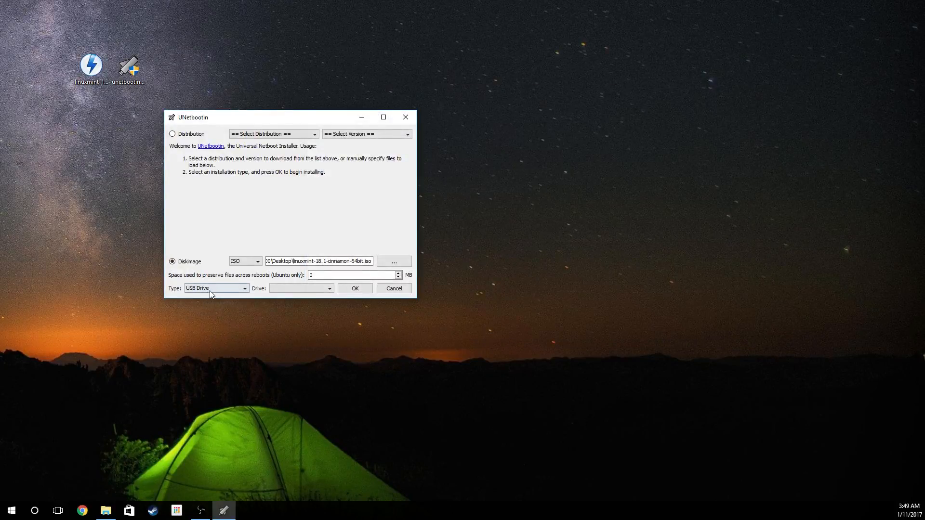
- Set the installation type to USB Drive with G:\ as the target drive
left_click(209, 291)
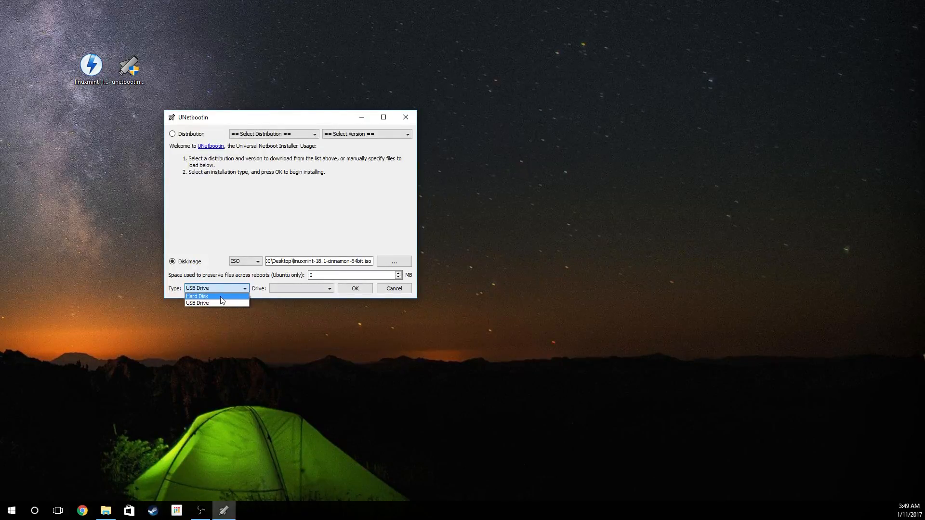
left_click(214, 305)
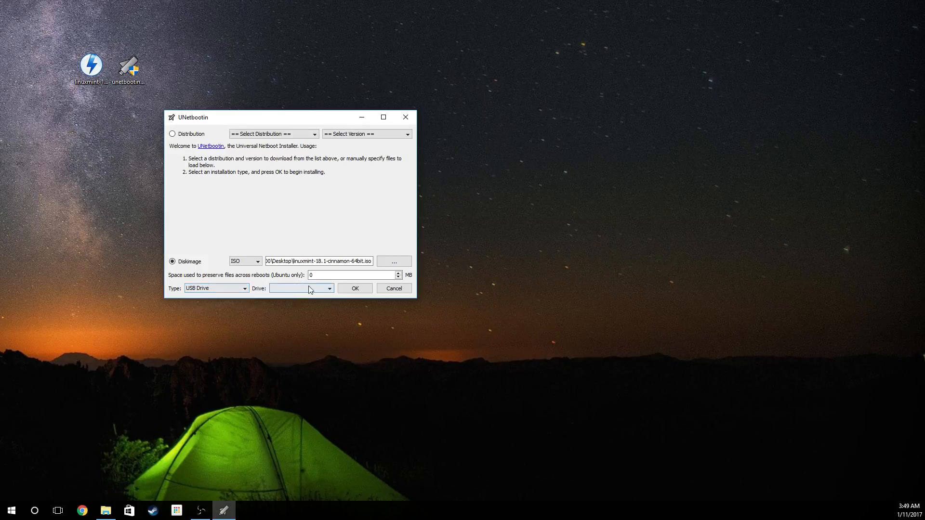
left_click(227, 290)
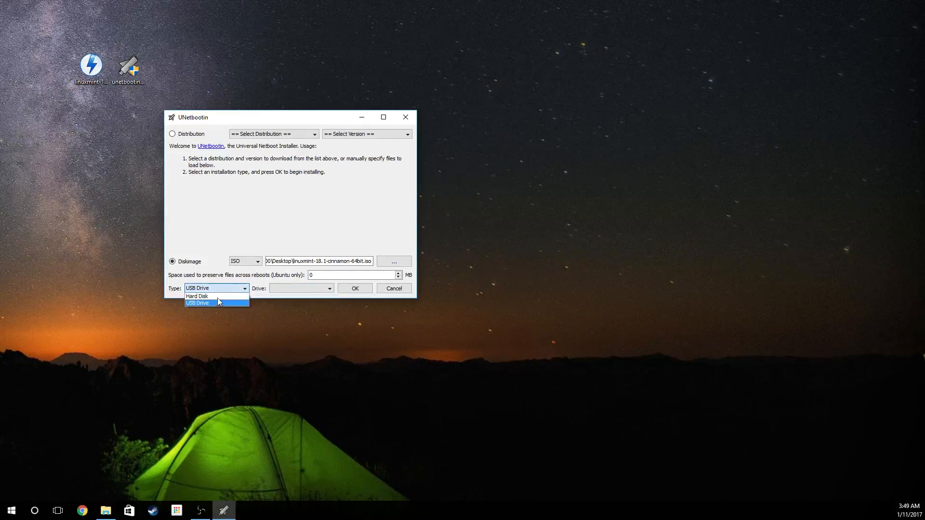
left_click(218, 296)
left_click(218, 289)
left_click(213, 302)
left_click(285, 290)
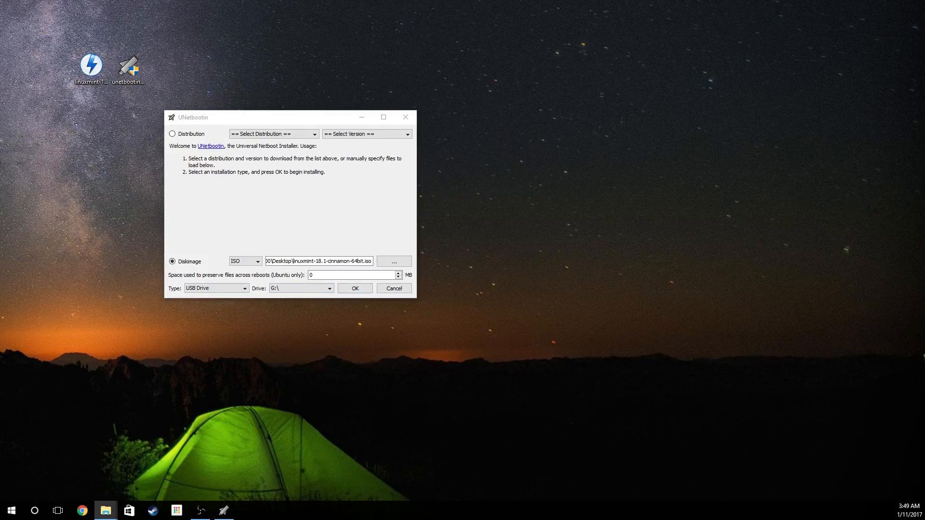
- Move the G: drive's folder window clear of UNetbootin and look over the files and folders on the drive
left_click_drag(0, 198, 823, 71)
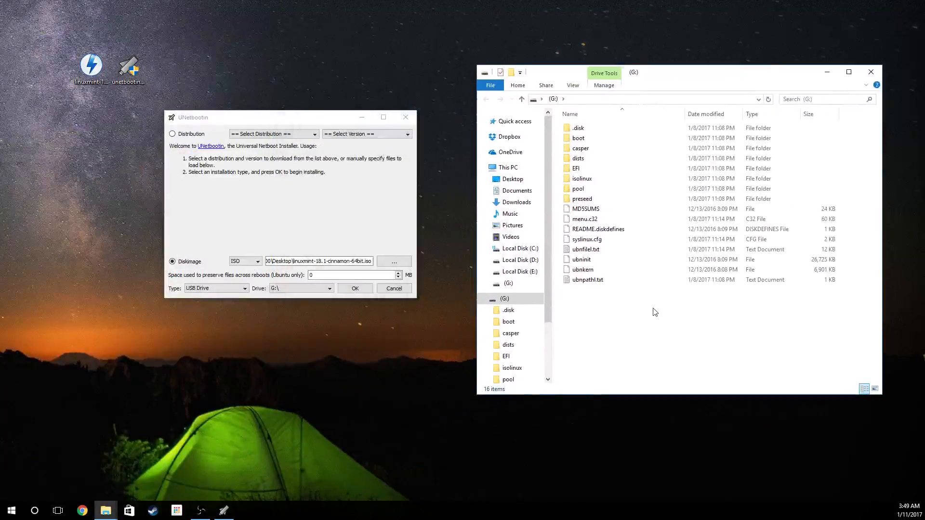
left_click_drag(676, 327, 622, 114)
left_click(637, 326)
left_click_drag(670, 340, 598, 129)
left_click(626, 314)
- Look inside the grub folder under boot and the isolinux folder on drive G:, and close the folder window
double_click(592, 141)
double_click(580, 128)
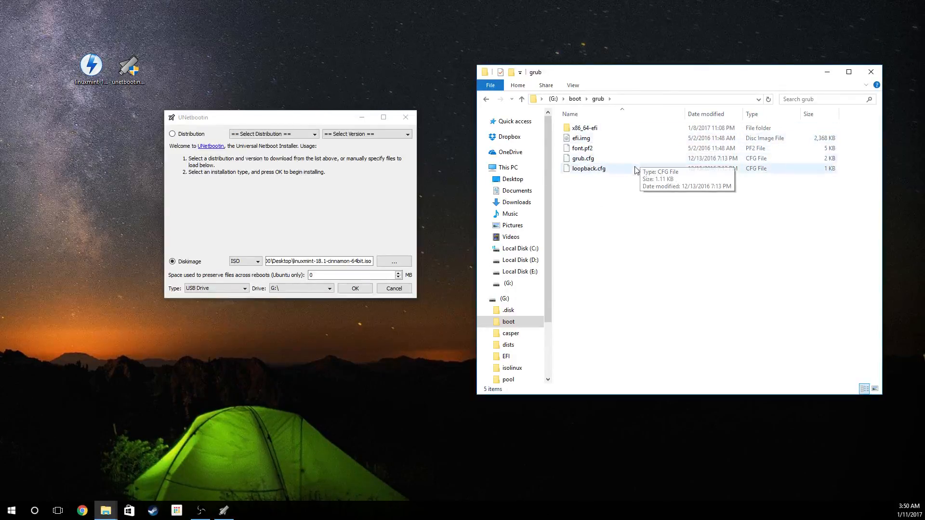
key("BackSpace")
key("BackSpace")
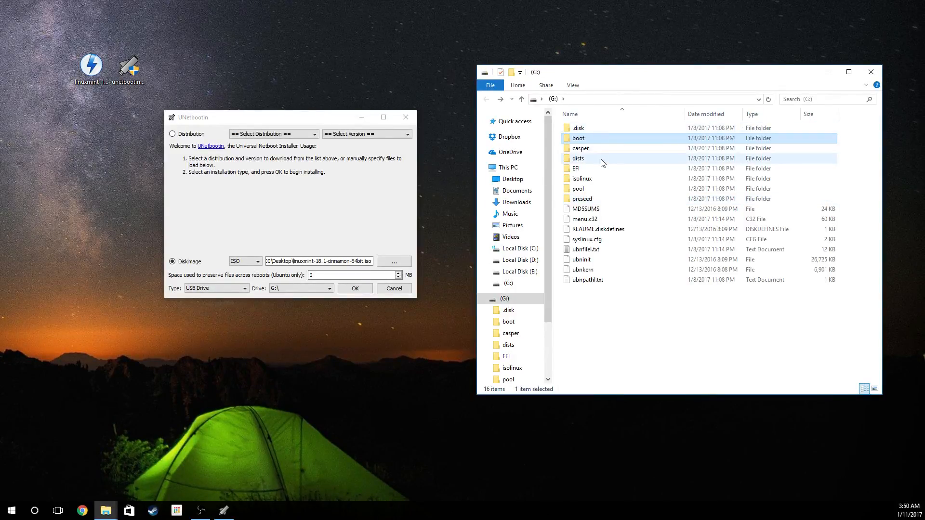
double_click(597, 178)
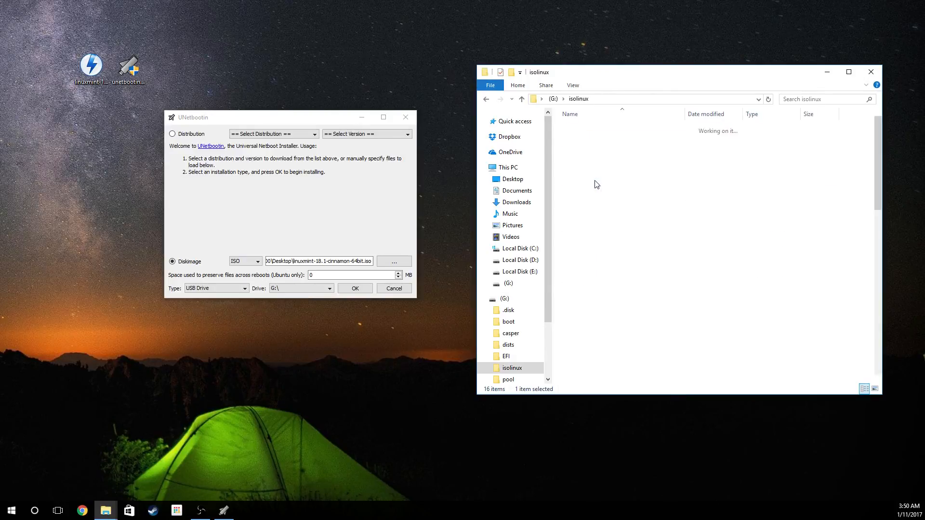
key("BackSpace")
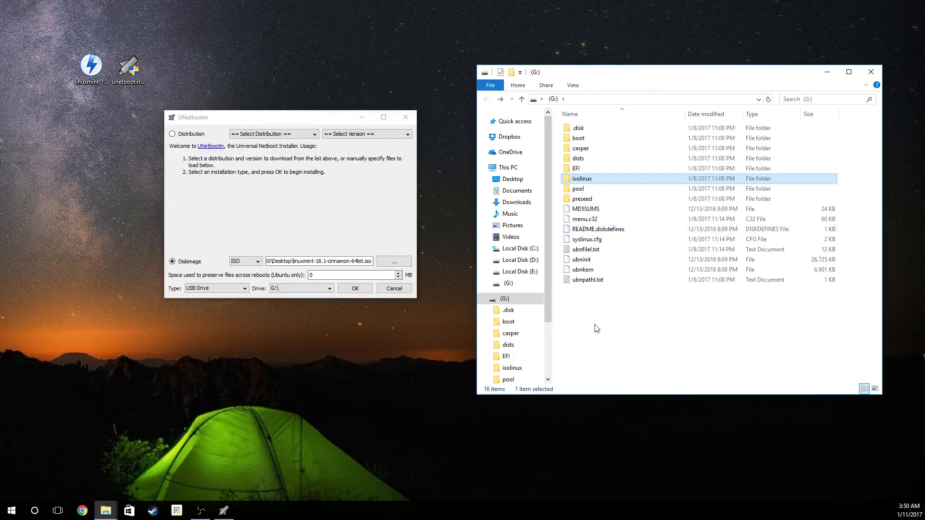
left_click(635, 330)
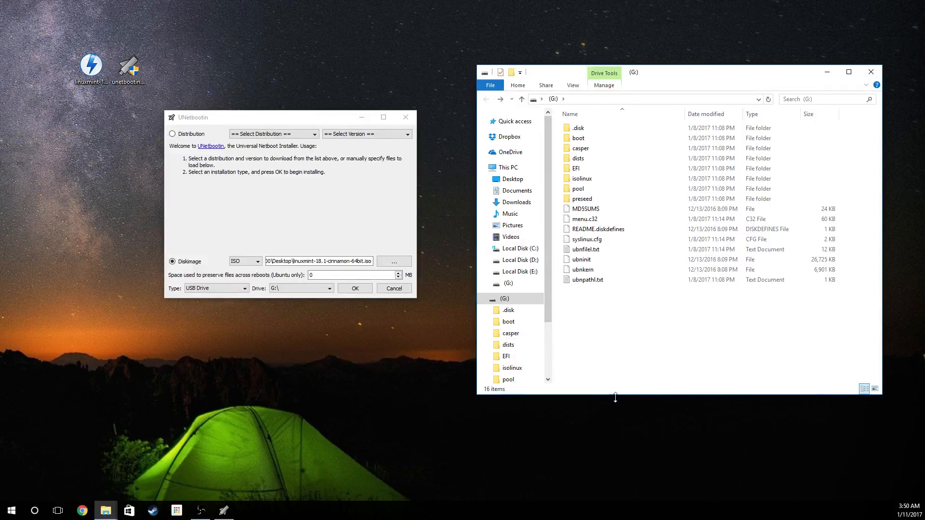
left_click(873, 72)
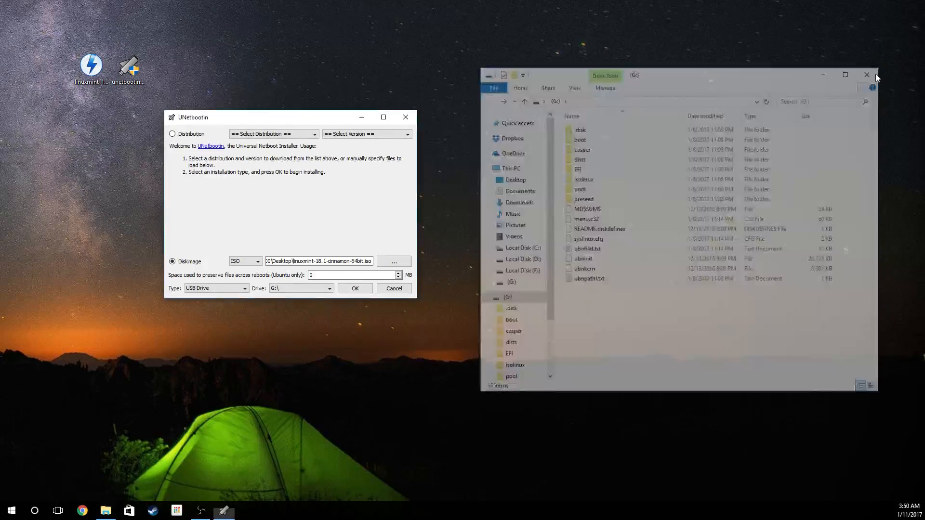